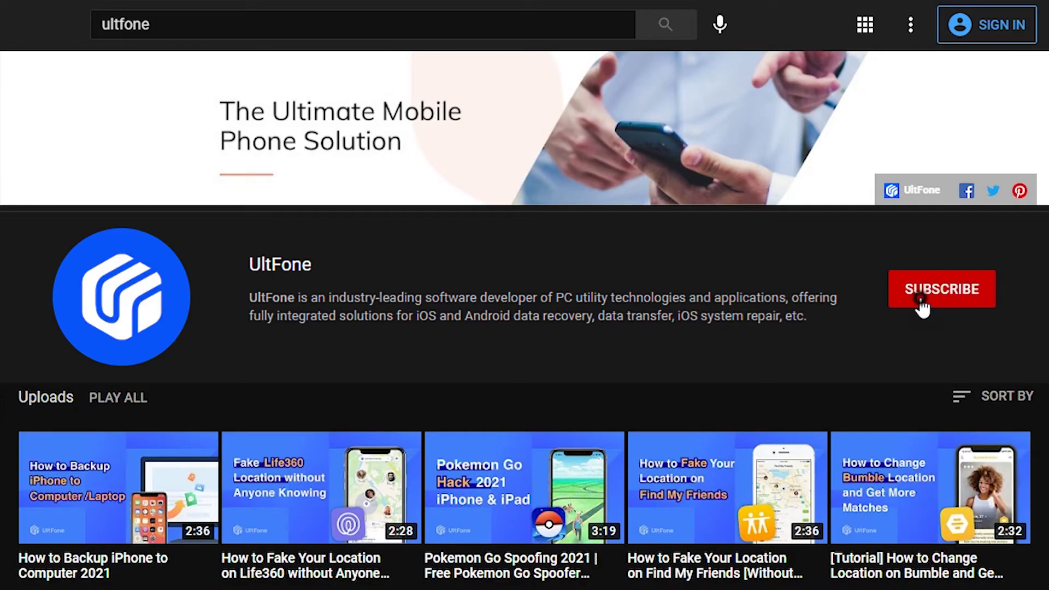
Subscribe to the UltFone YouTube channel from its Videos page
{"action": "left_click", "coordinate": [921, 302]}
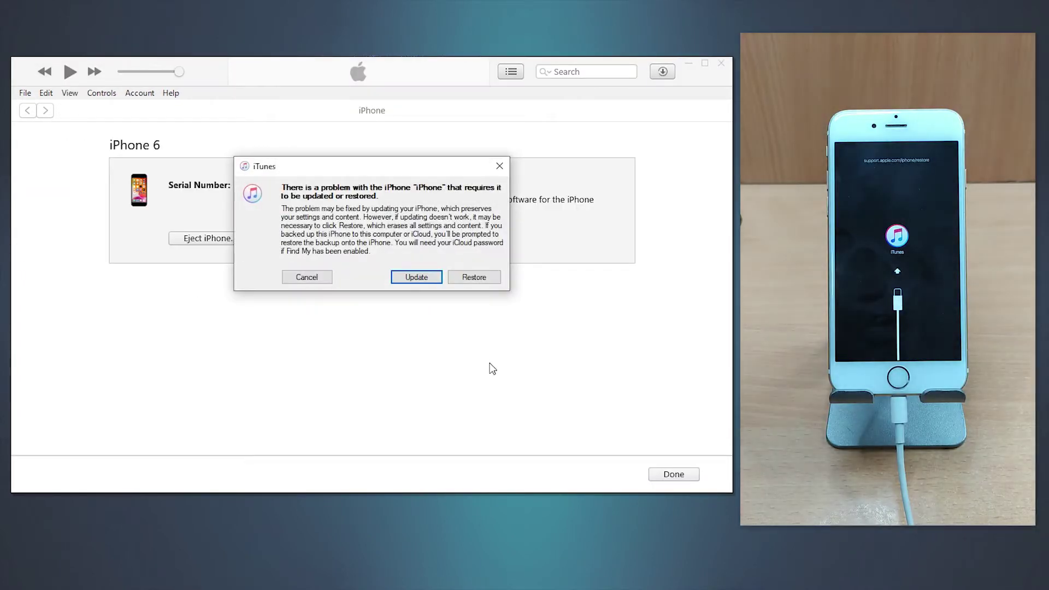
Choose Update and confirm updating the iPhone 6 to iOS 12.5.1
{"action": "left_click", "coordinate": [413, 277]}
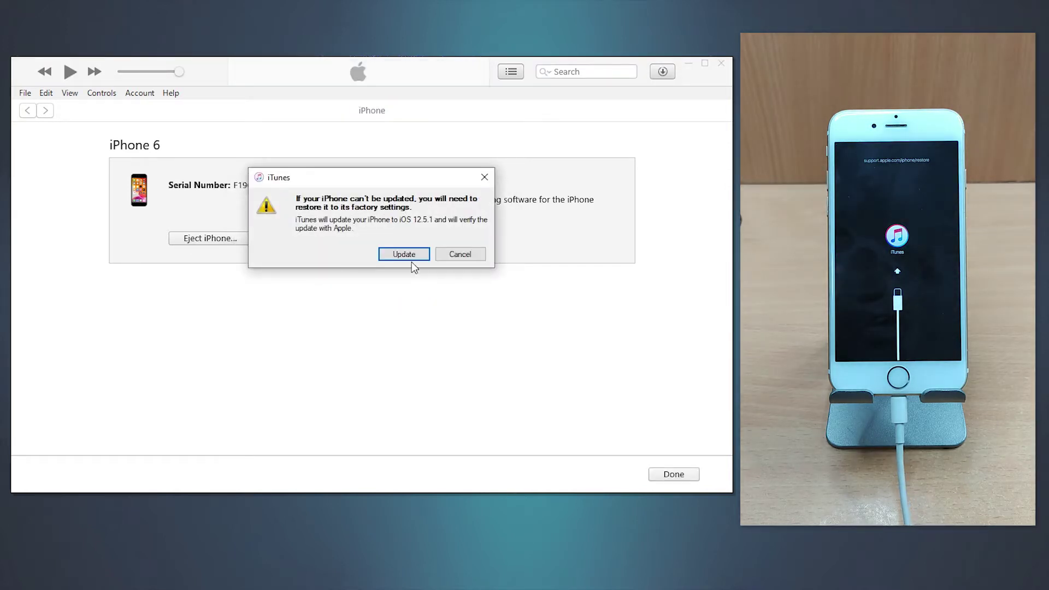
{"action": "left_click", "coordinate": [403, 254]}
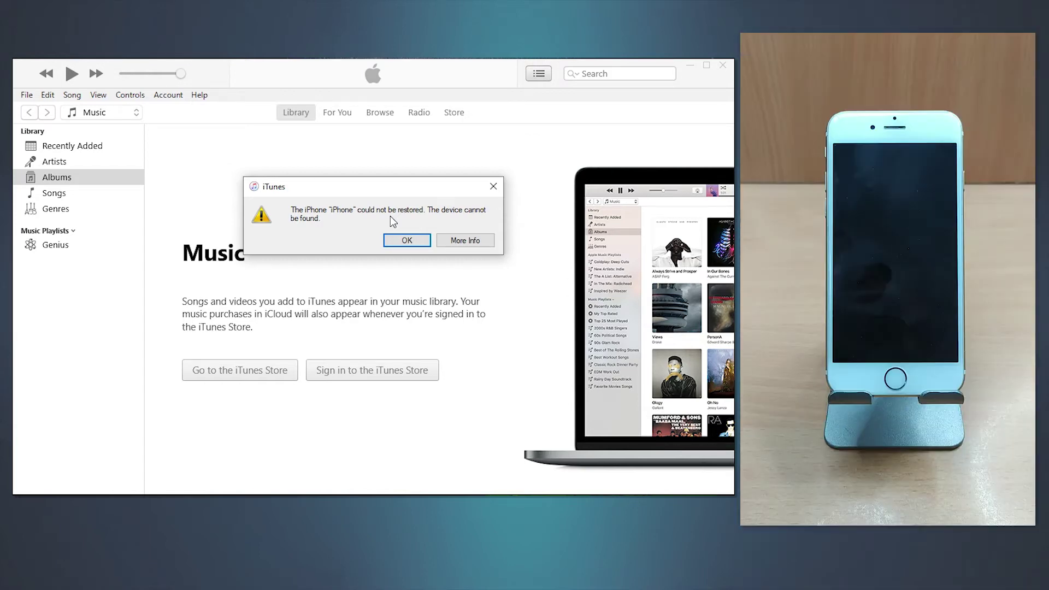
Dismiss the restore error and privacy prompt, then confirm Restore and Update for the iPhone
{"action": "left_click", "coordinate": [401, 240]}
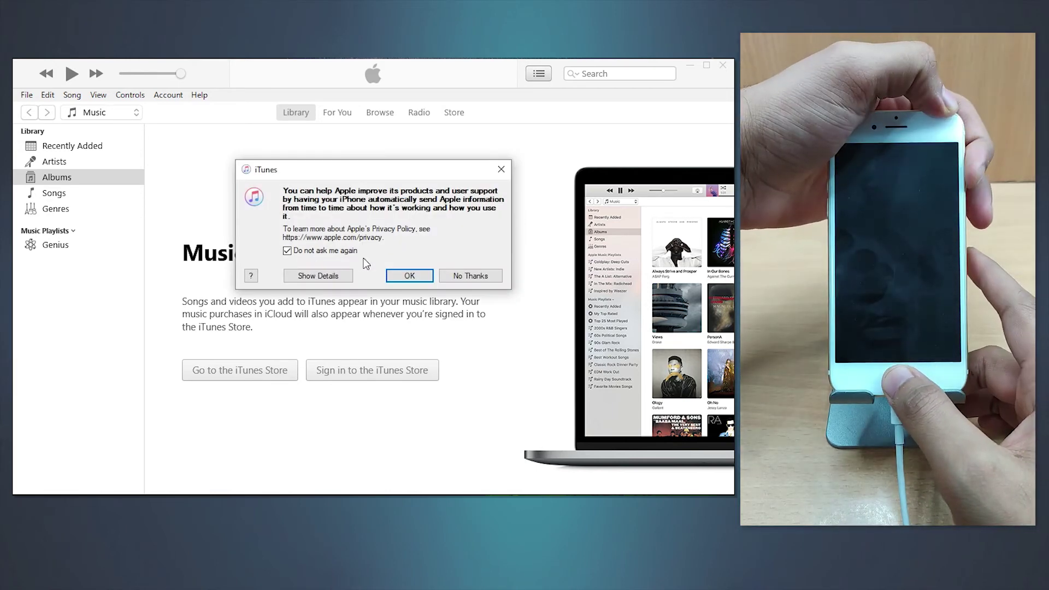
{"action": "left_click", "coordinate": [501, 169]}
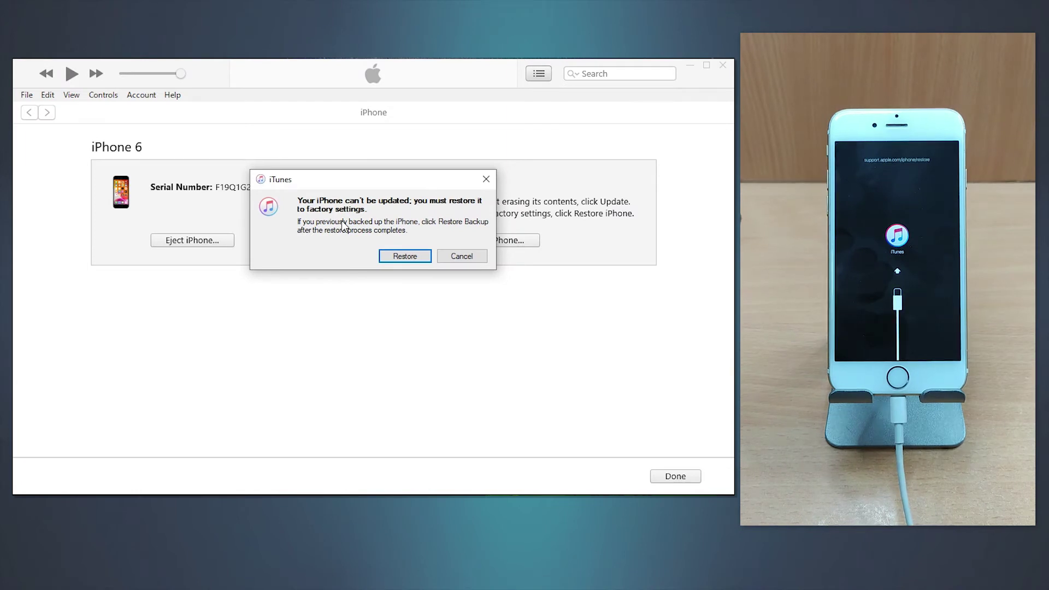
{"action": "left_click", "coordinate": [406, 255]}
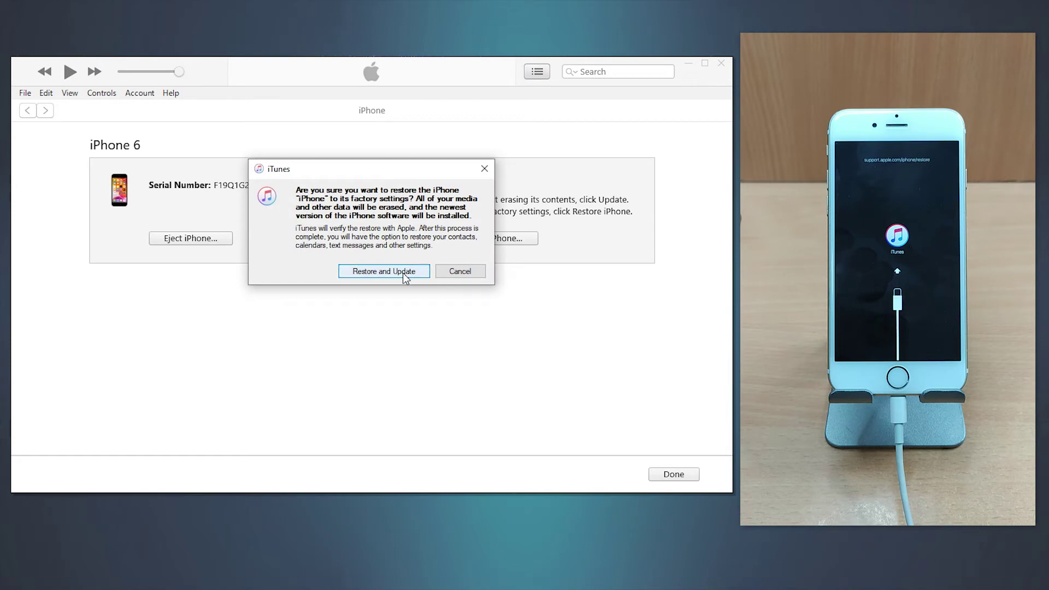
{"action": "left_click", "coordinate": [403, 273]}
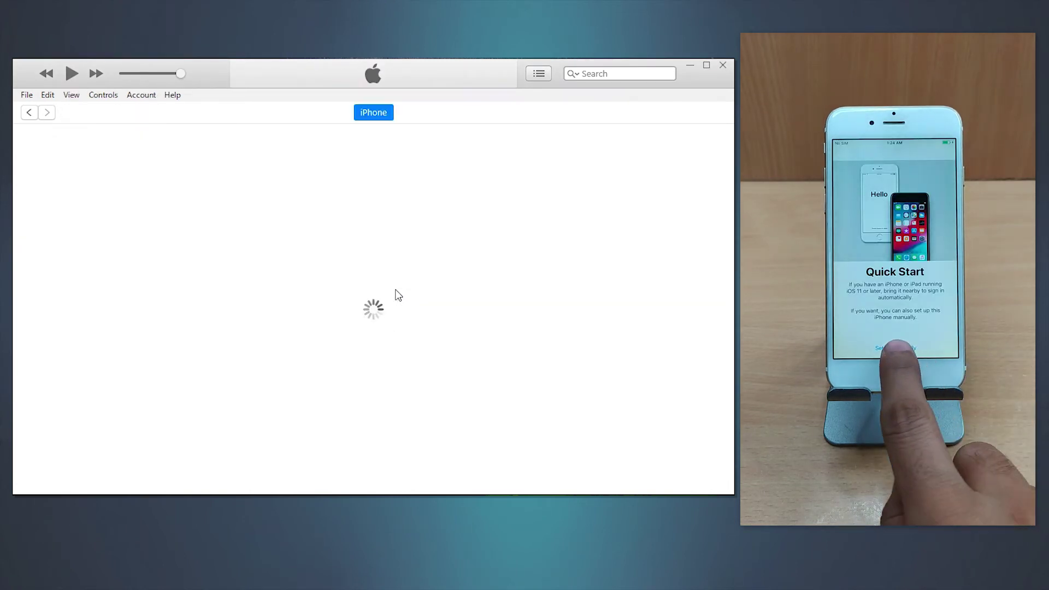
Continue past the iTunes 'Welcome to Your New iPhone' page
{"action": "key", "text": "Return"}
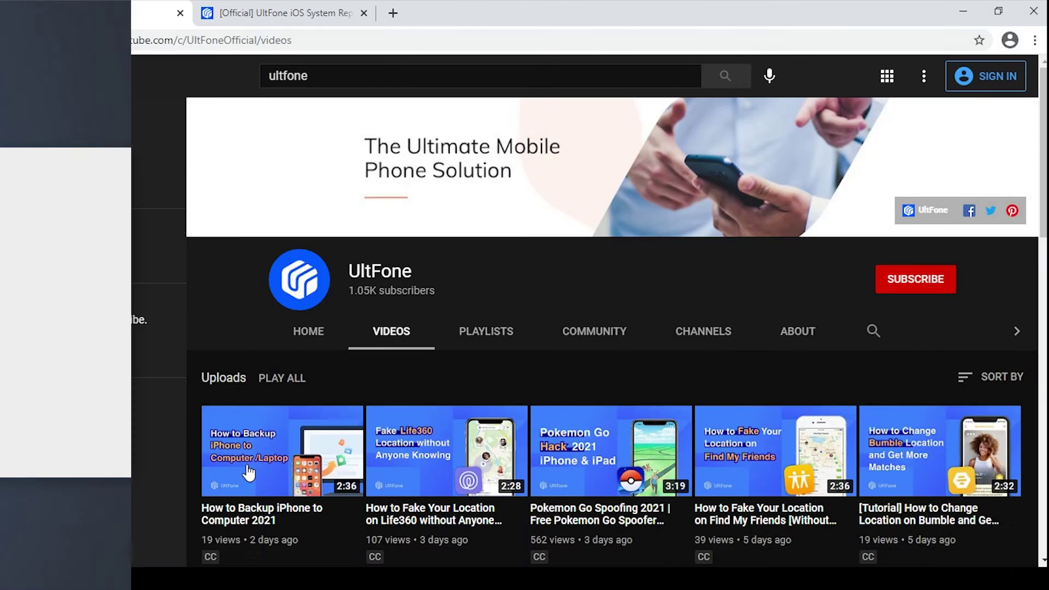
Search 'ultfone ios system repair' in a new tab and download the official Windows installer
{"action": "key", "text": "ctrl+t"}
{"action": "type", "text": "ultfone i"}
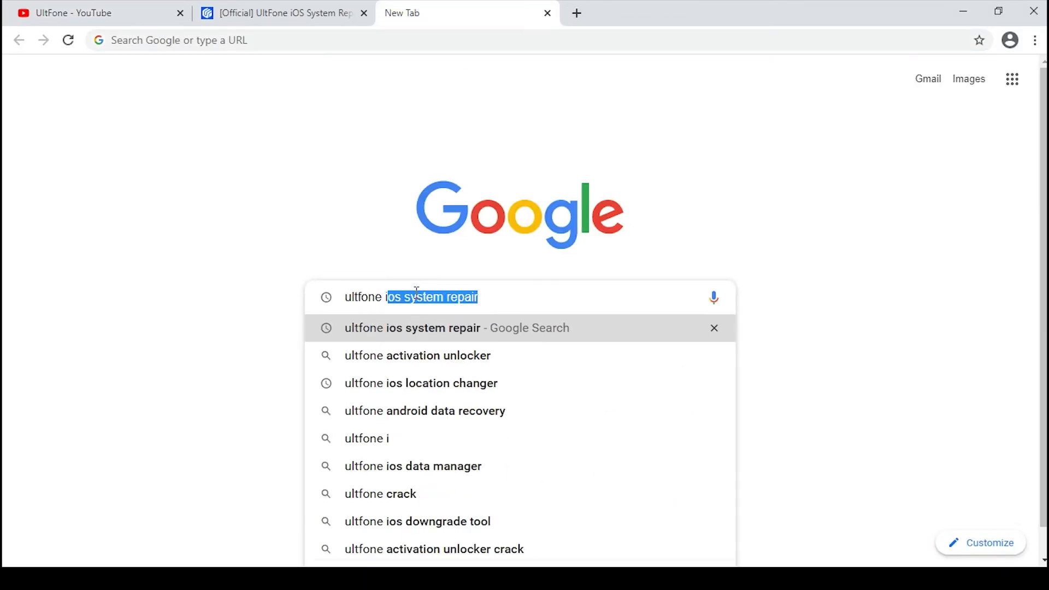
{"action": "key", "text": "Return"}
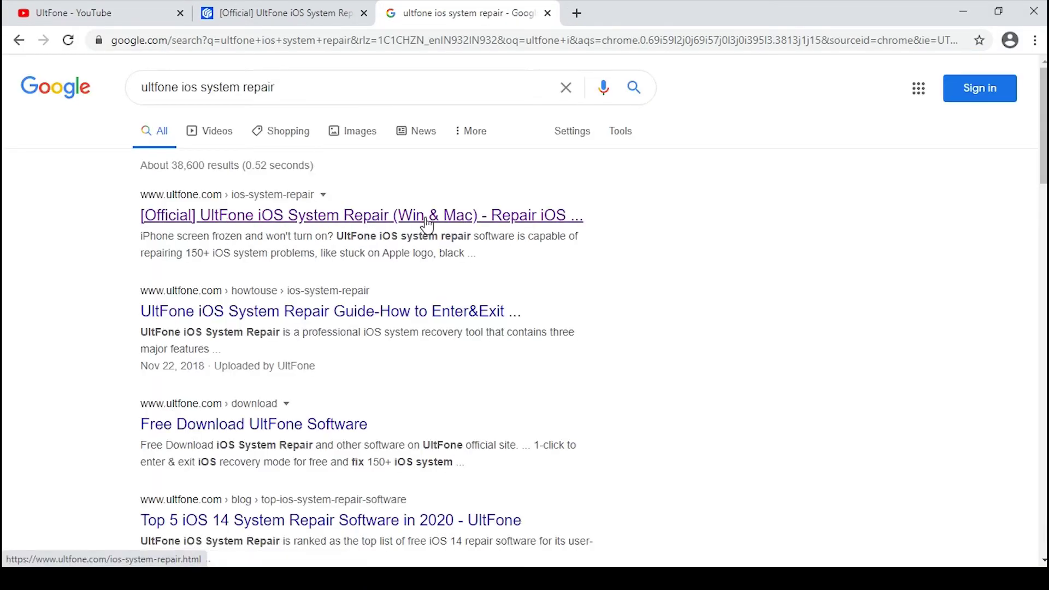
{"action": "left_click", "coordinate": [426, 216]}
{"action": "scroll", "coordinate": [713, 123], "scroll_direction": "down", "scroll_amount": 1}
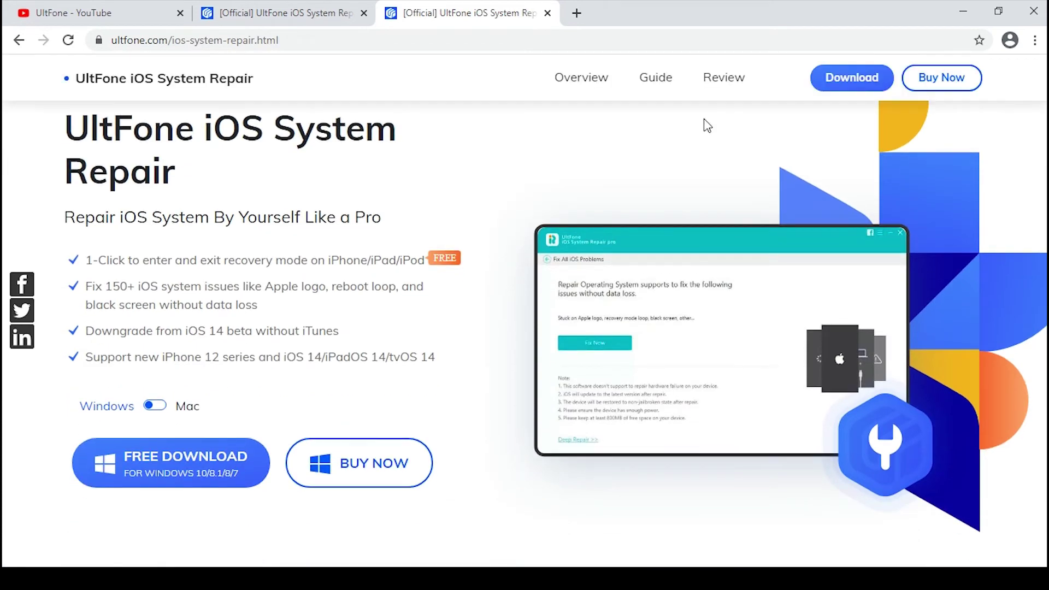
{"action": "left_click", "coordinate": [177, 461]}
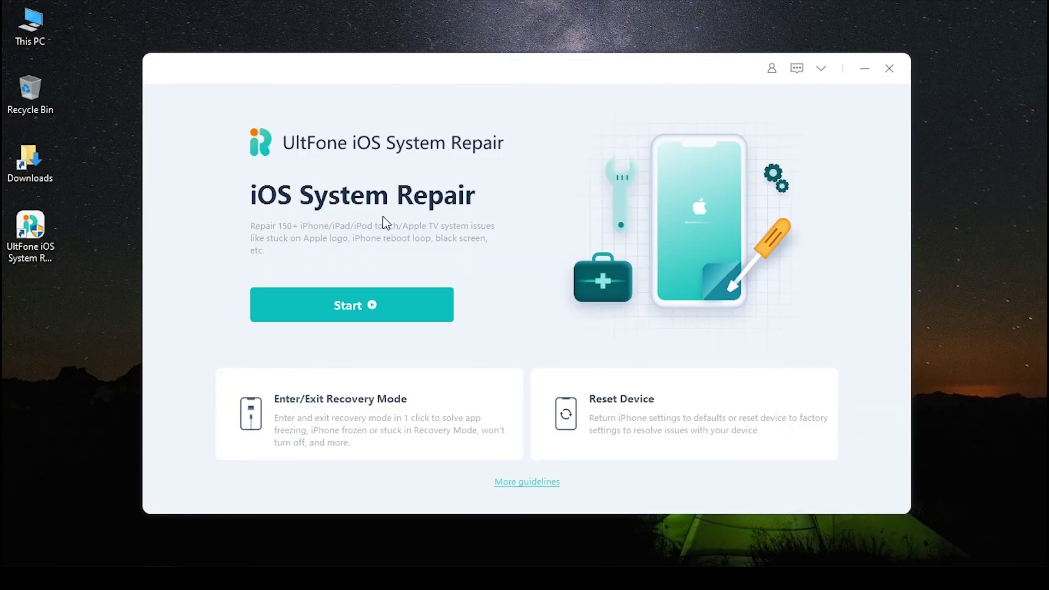
Start iOS System Repair and choose Standard Repair for the iPhone 11
{"action": "left_click", "coordinate": [439, 305]}
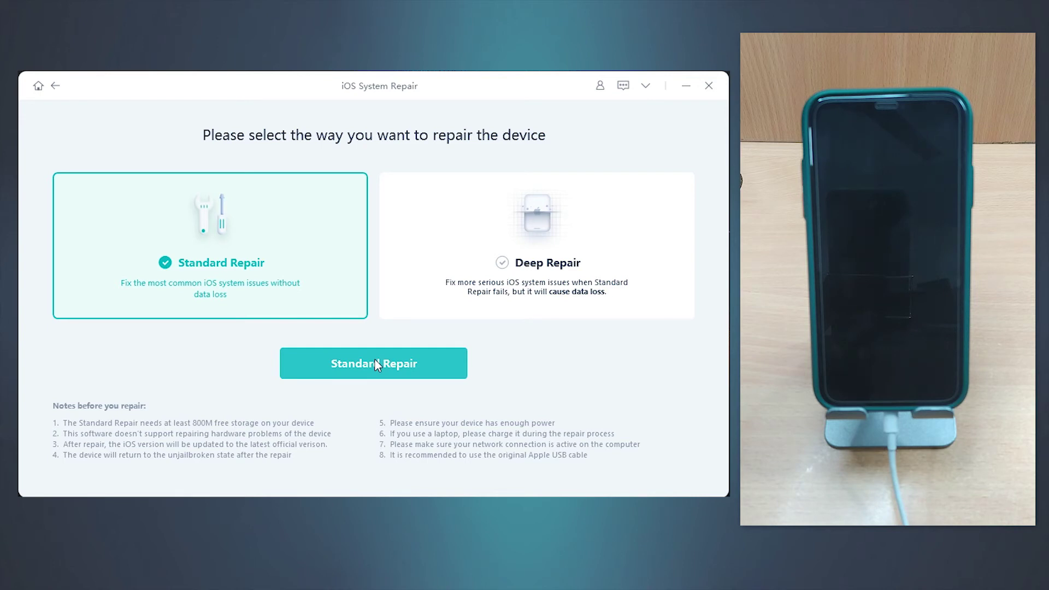
{"action": "left_click", "coordinate": [374, 363]}
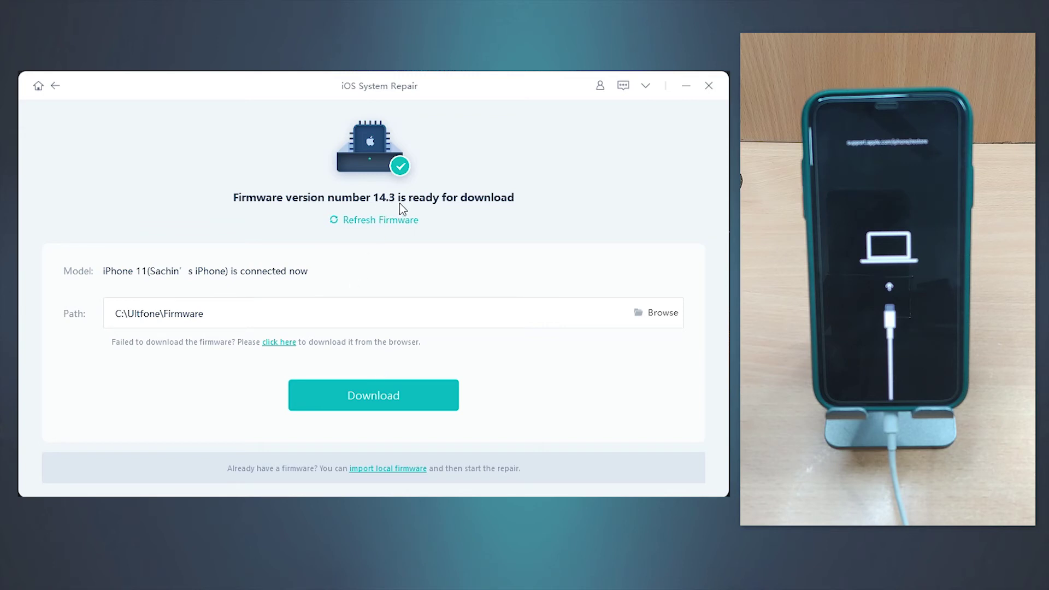
Download the 14.3 firmware package and start repairing the iPhone 11
{"action": "left_click", "coordinate": [388, 391]}
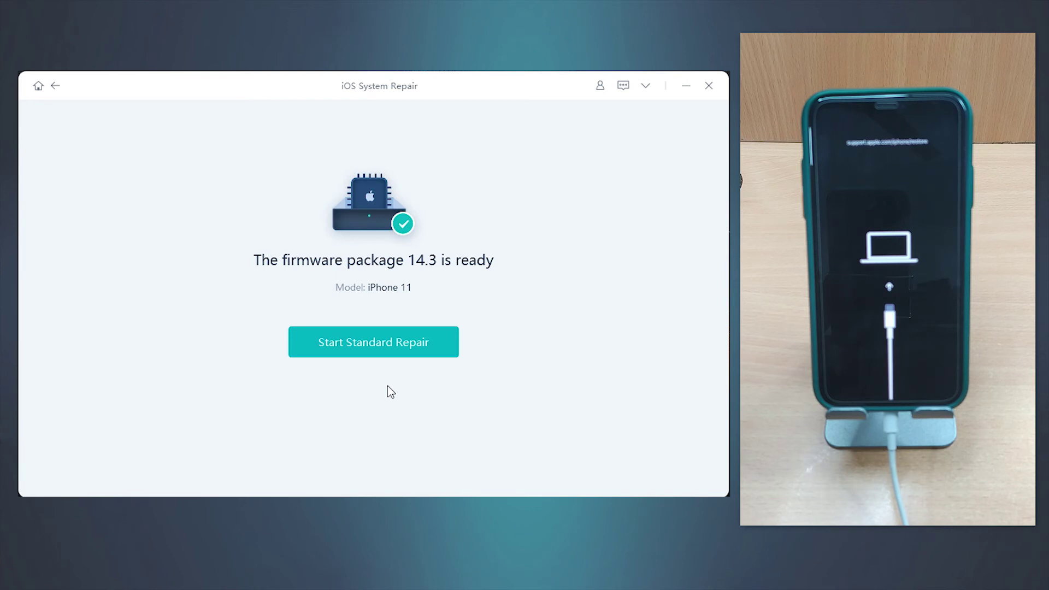
{"action": "left_click", "coordinate": [415, 353]}
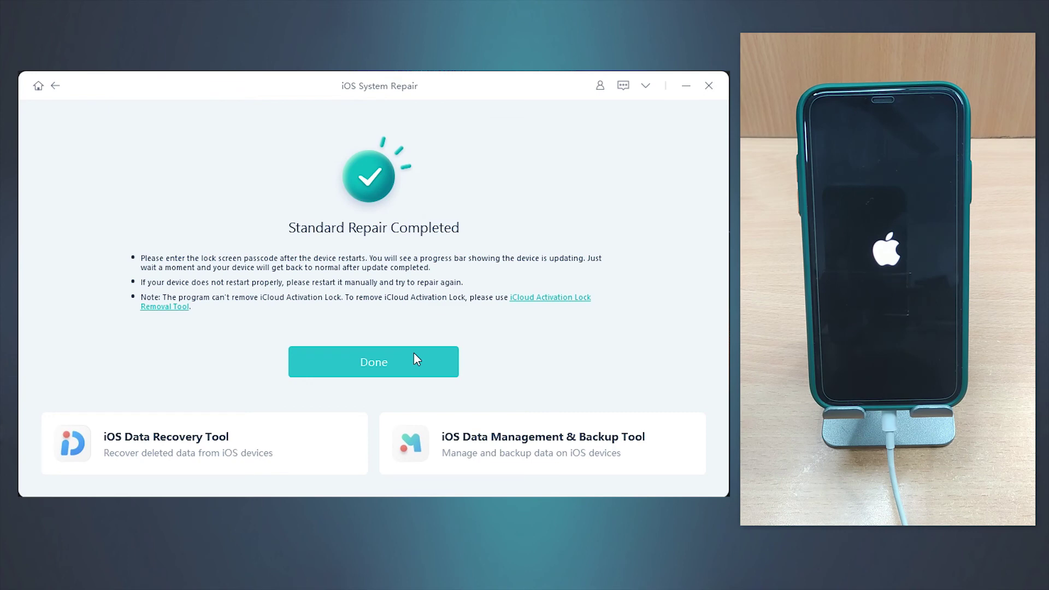
Click Done on the 'Standard Repair Completed' page once the iPhone 11 boots
{"action": "left_click", "coordinate": [434, 371]}
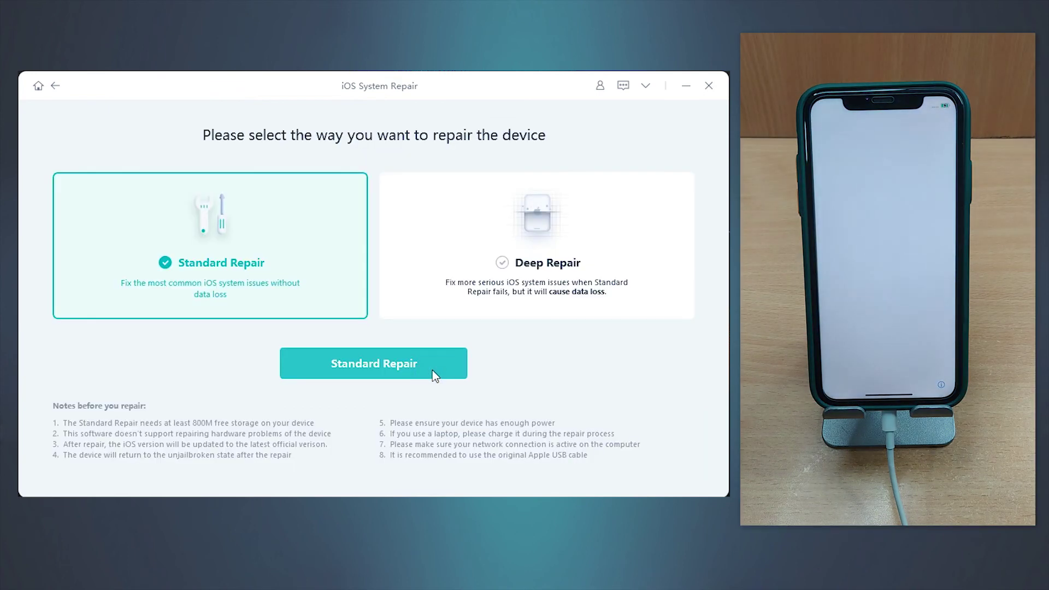